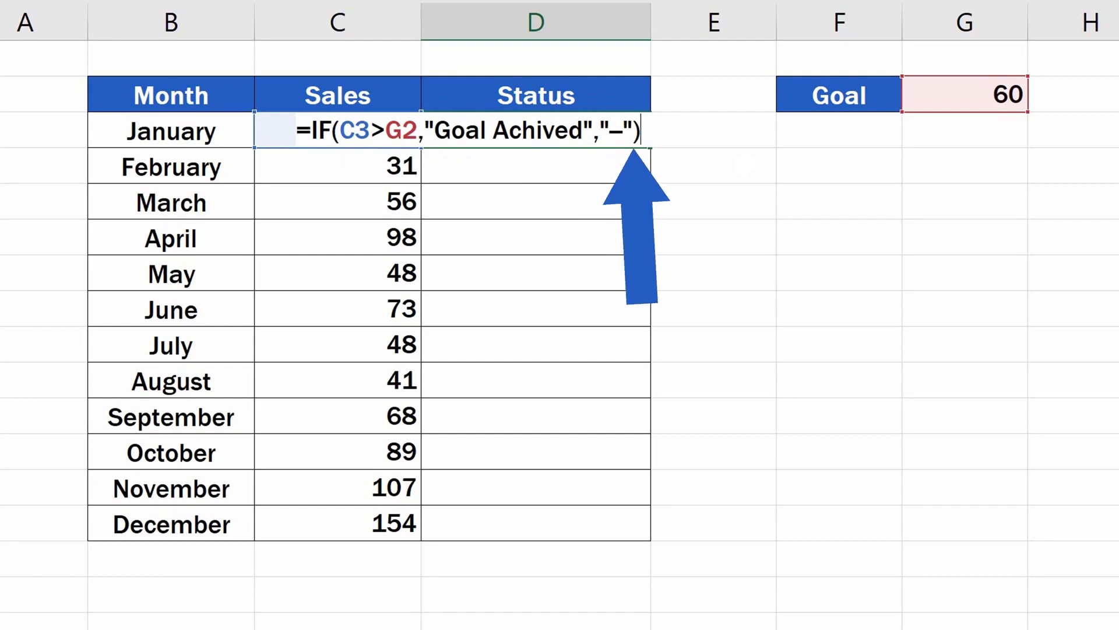
Start an IF formula in D3 whose logical test checks whether C3 is greater than G2
{"action": "key", "text": "Return"}
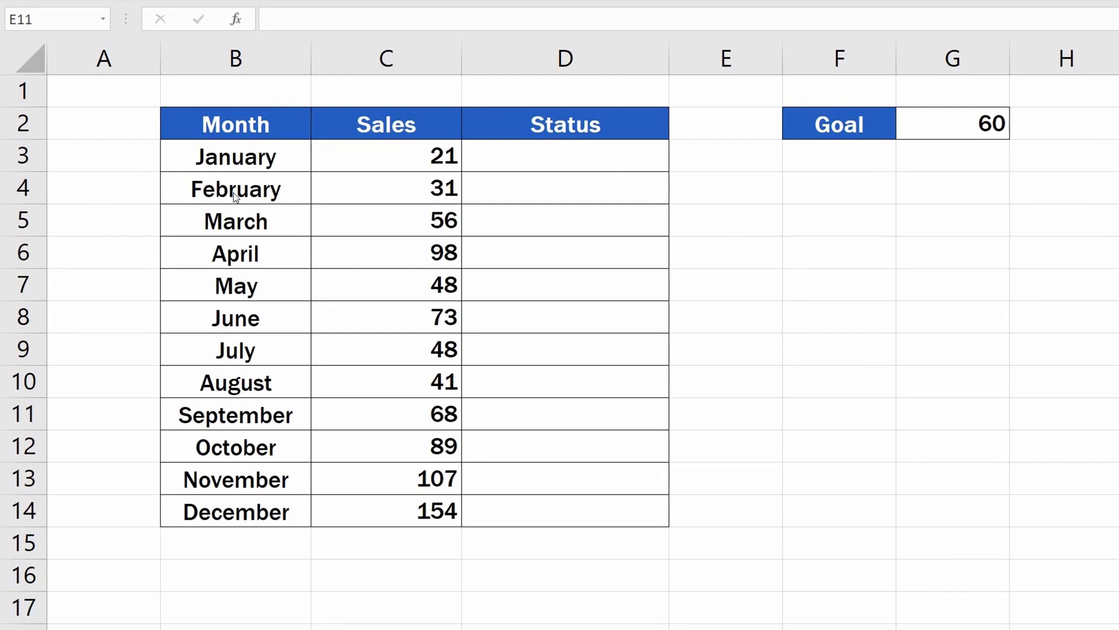
{"action": "left_click", "coordinate": [638, 157]}
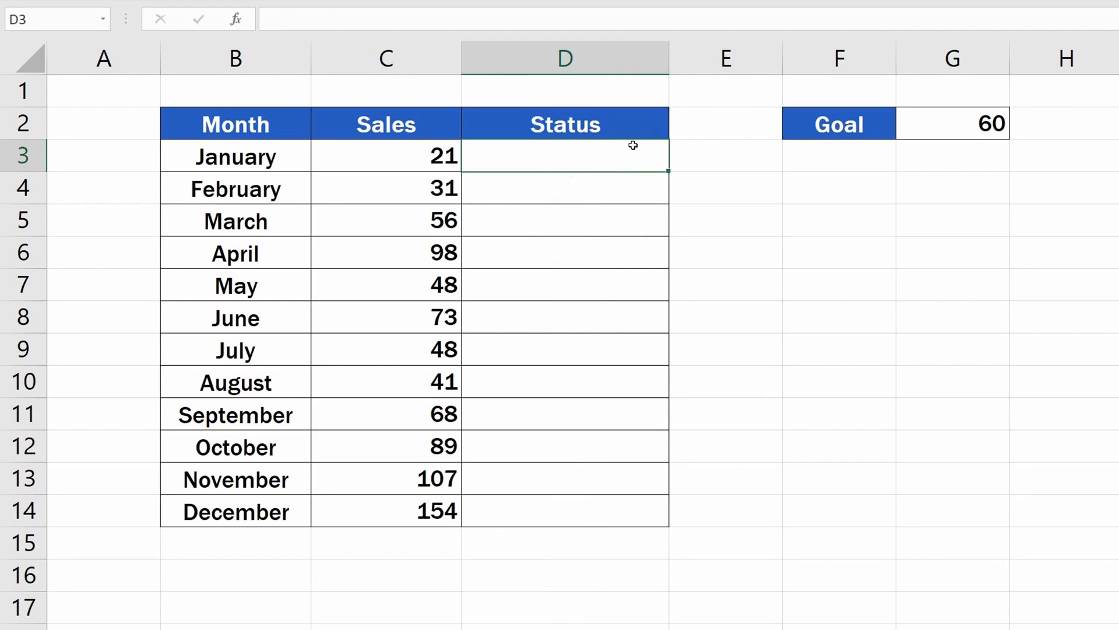
{"action": "type", "text": "="}
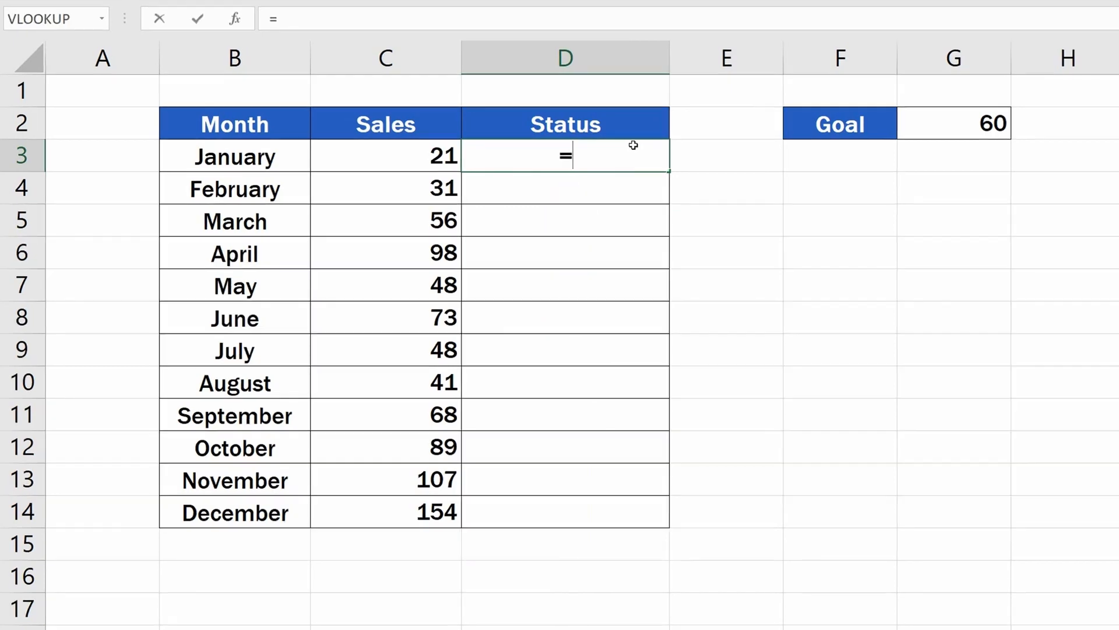
{"action": "type", "text": "IF"}
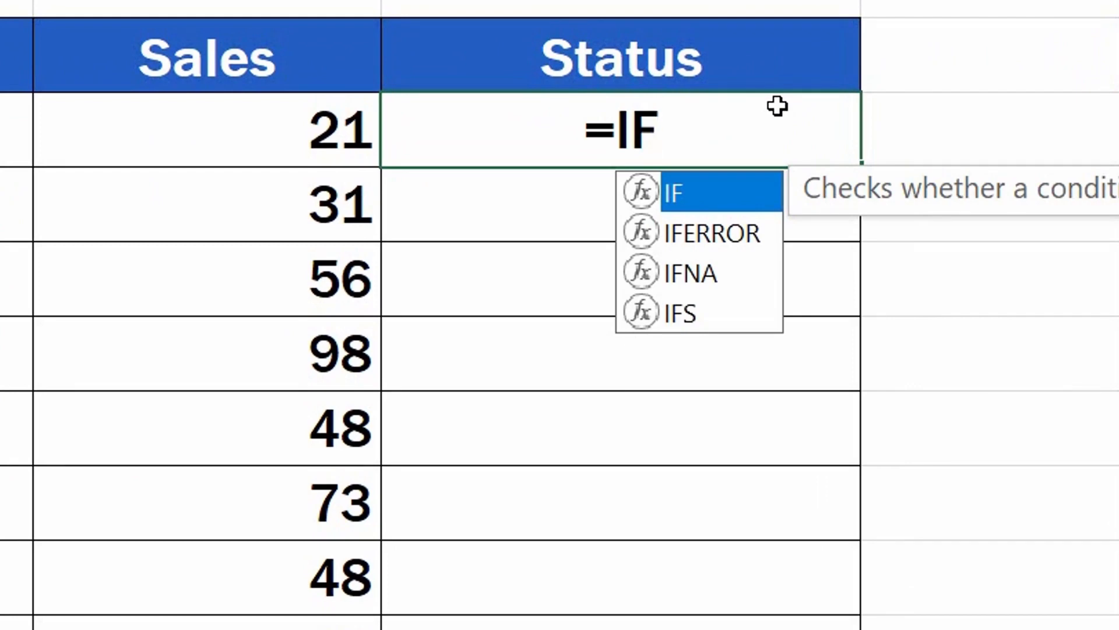
{"action": "double_click", "coordinate": [716, 193]}
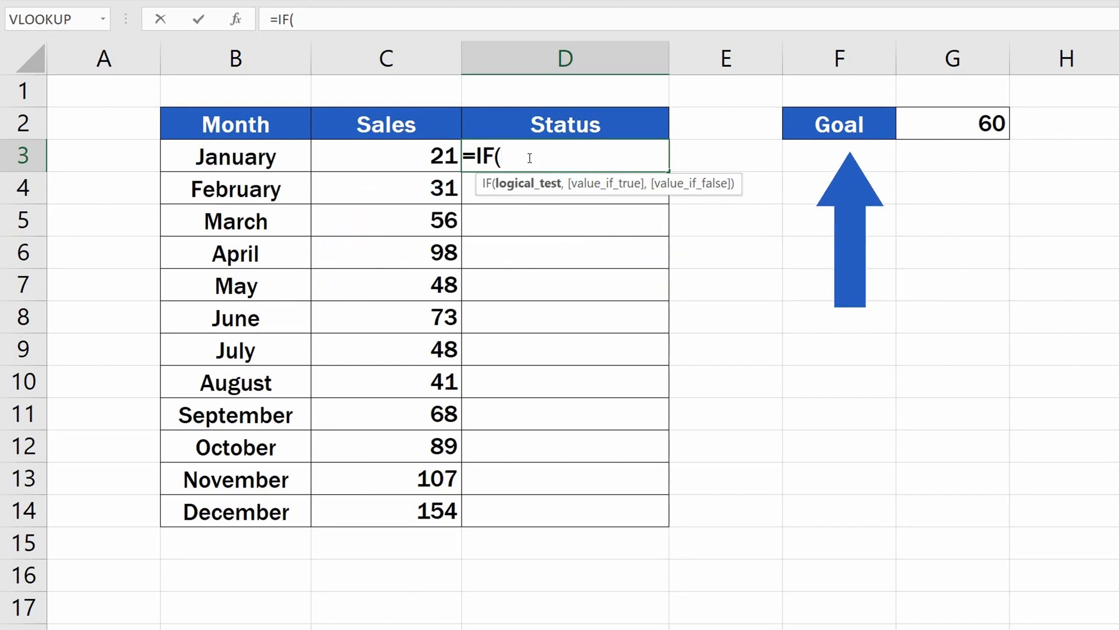
{"action": "left_click", "coordinate": [405, 157]}
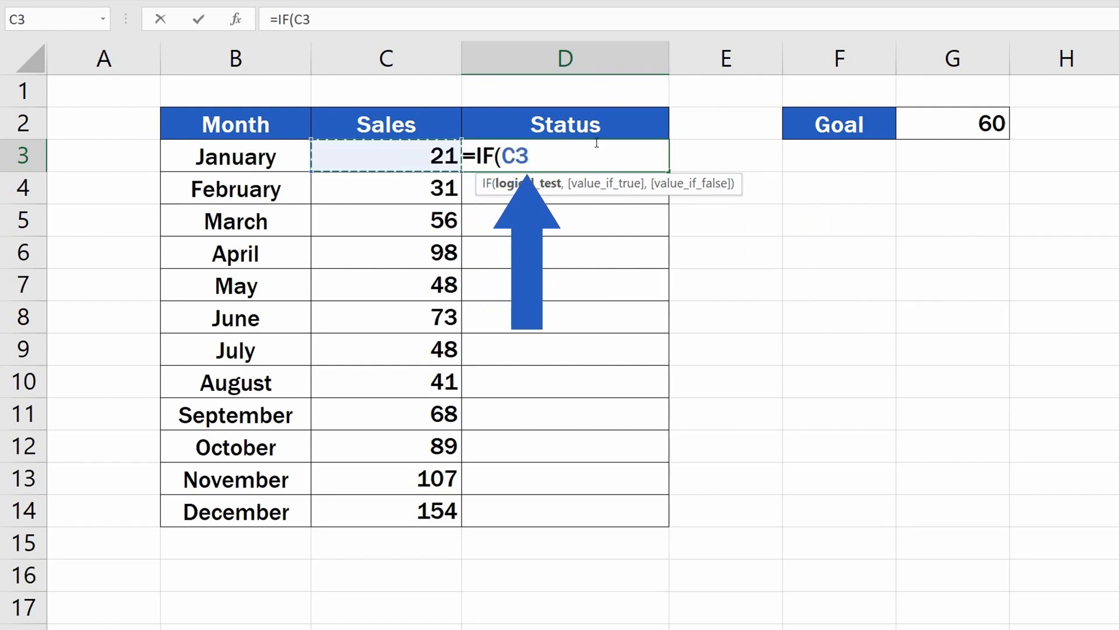
{"action": "type", "text": ">"}
{"action": "left_click", "coordinate": [955, 123]}
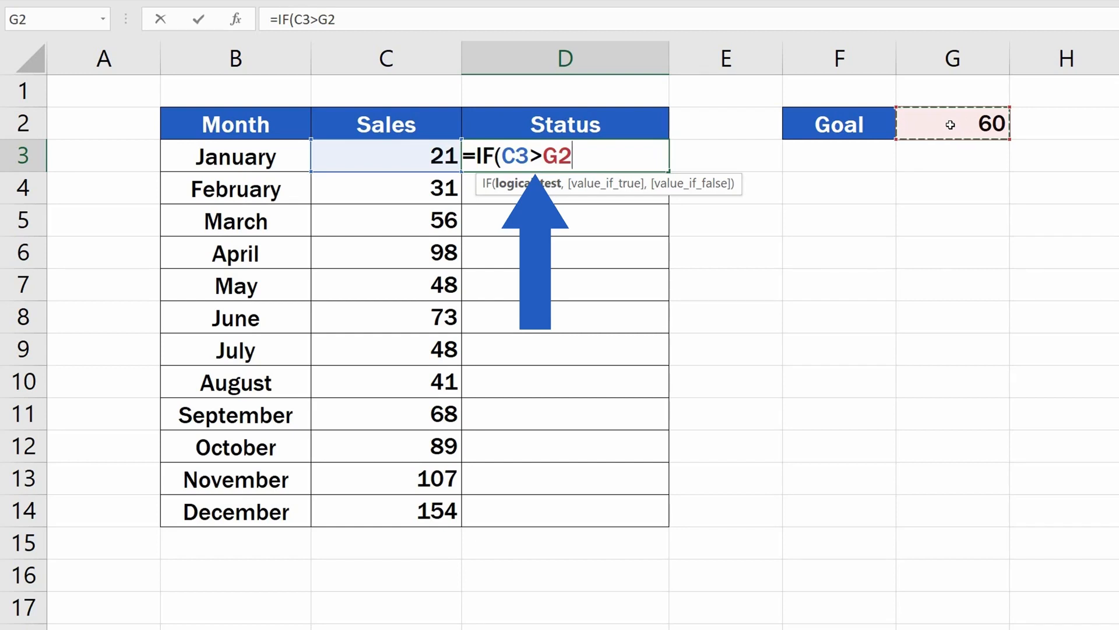
{"action": "type", "text": ","}
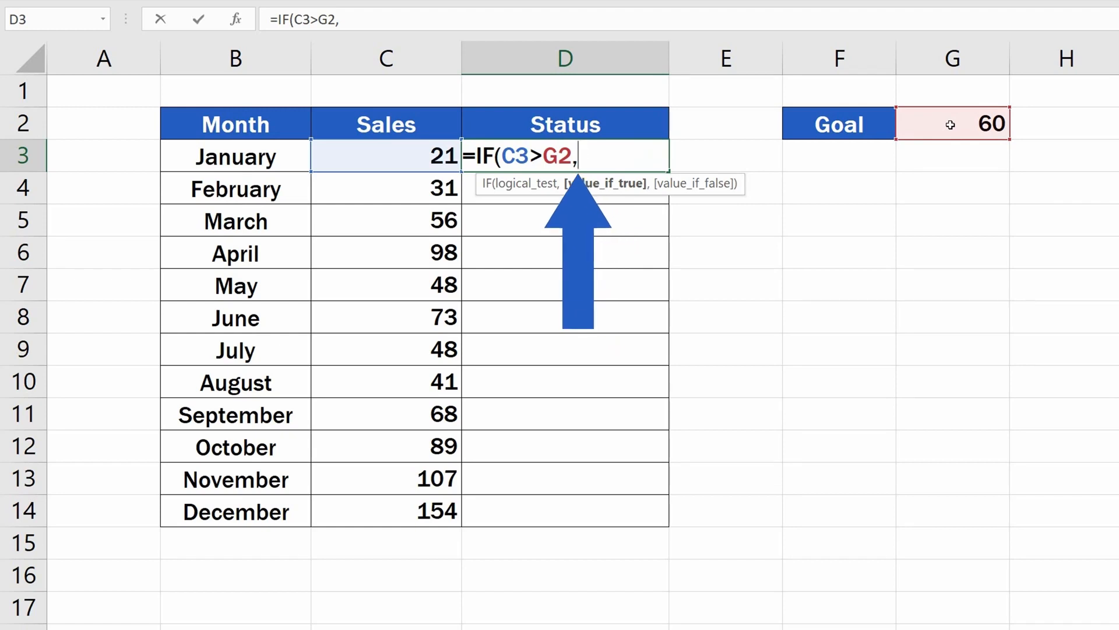
Complete the formula with "Goal Achived" as the true value and "--" as the false value, and enter it
{"action": "type", "text": "\"Goal A"}
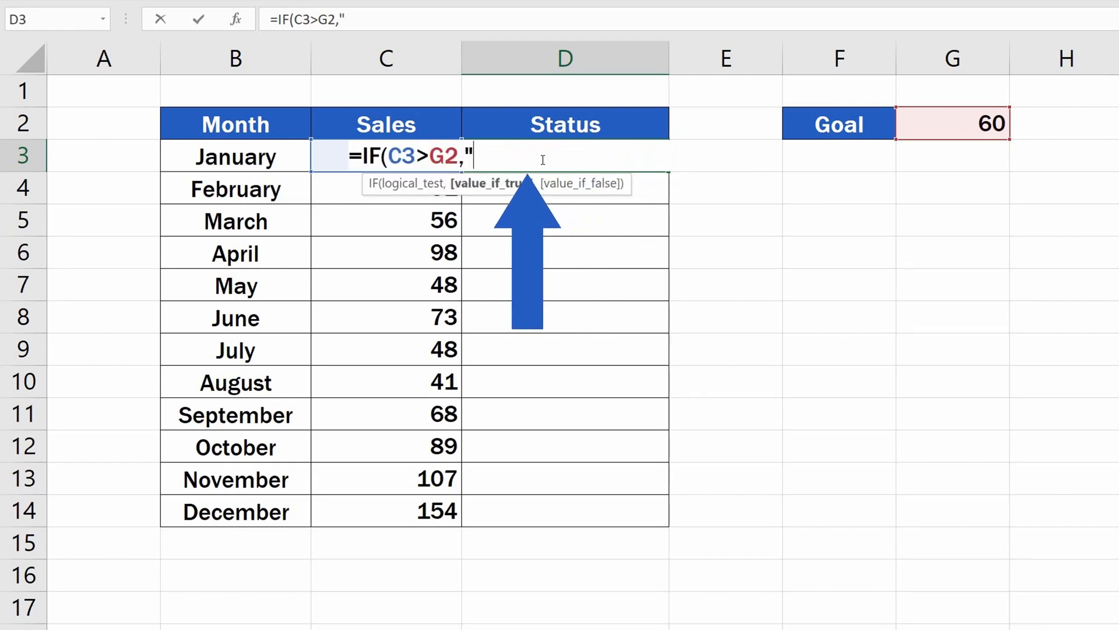
{"action": "type", "text": "chived\""}
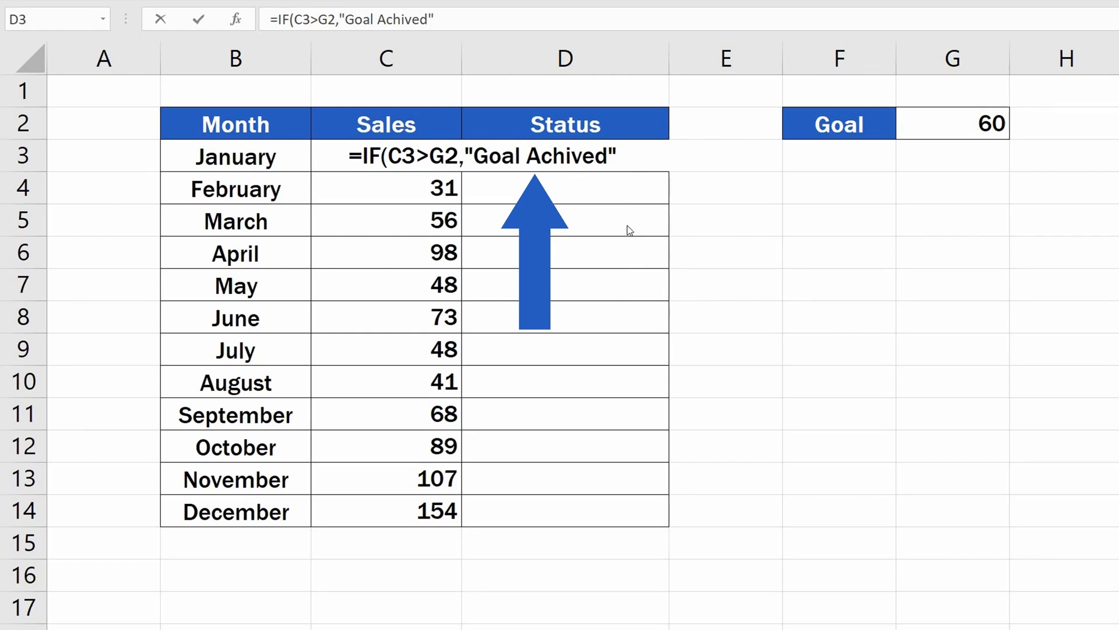
{"action": "double_click", "coordinate": [630, 156]}
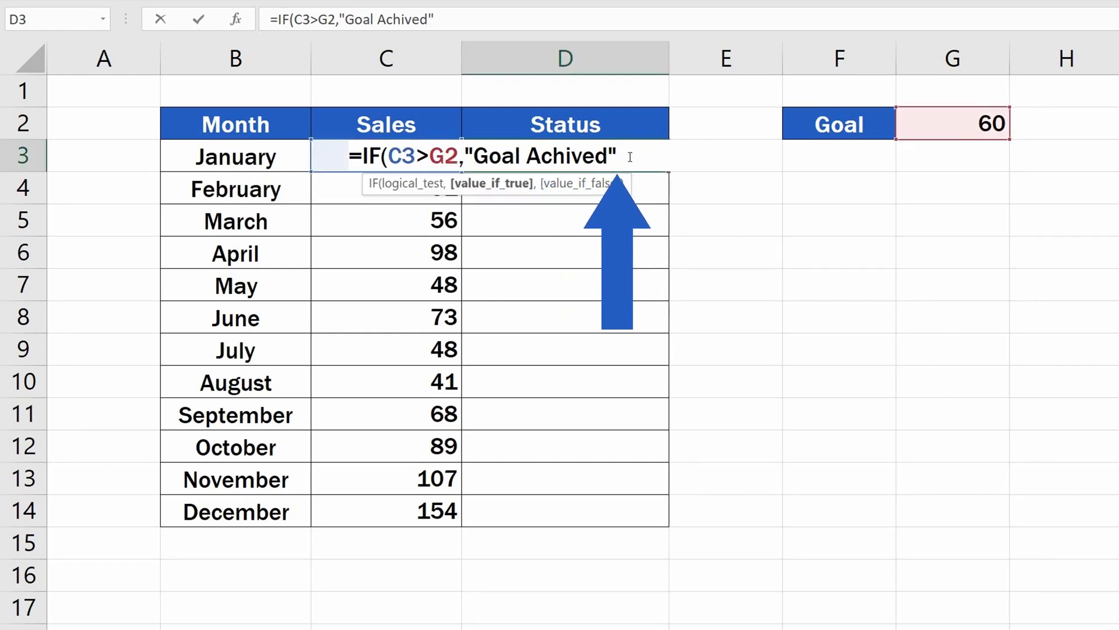
{"action": "type", "text": ","}
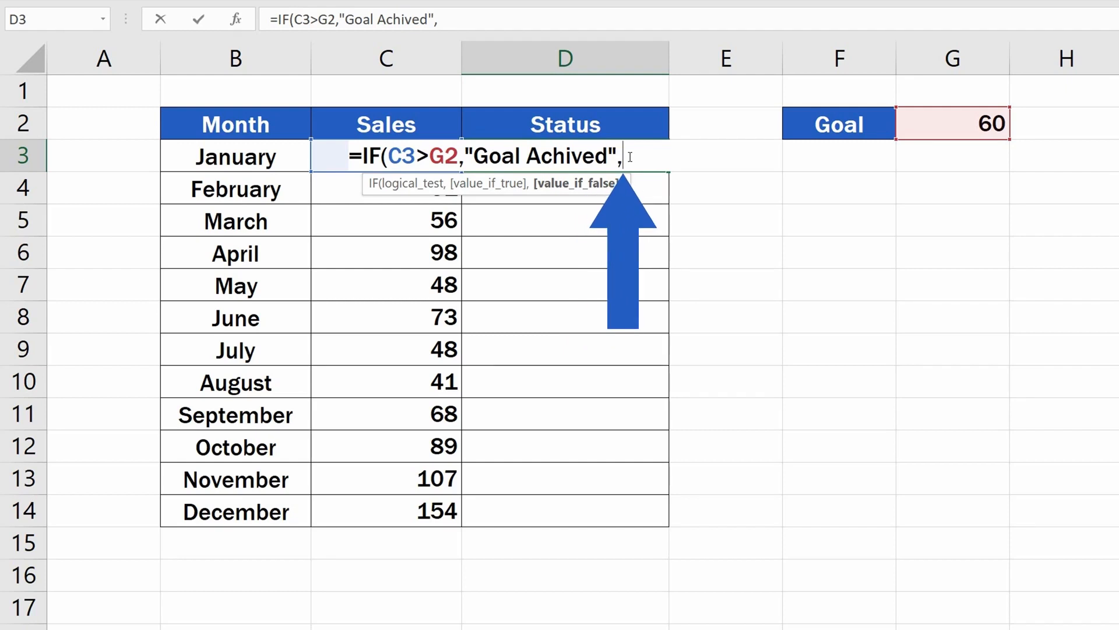
{"action": "type", "text": "\"--\""}
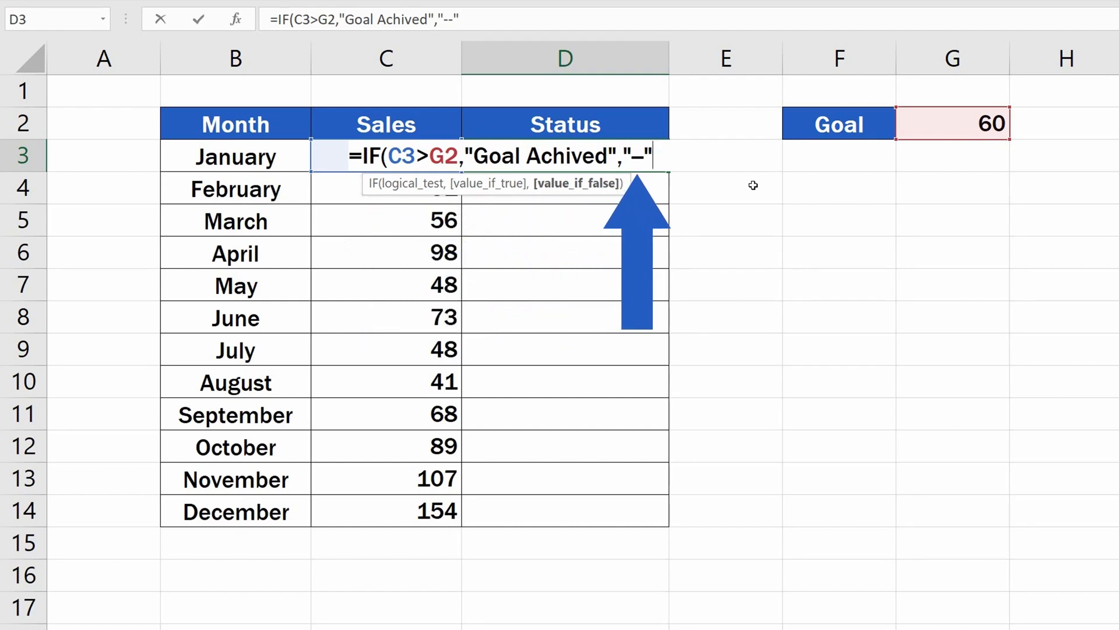
{"action": "type", "text": ")"}
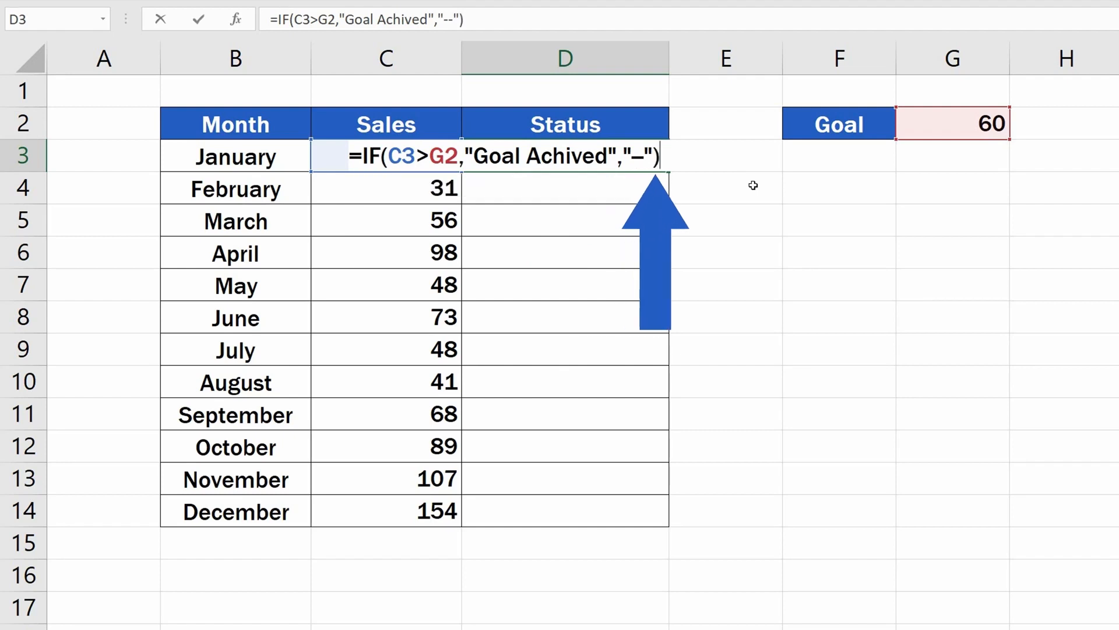
{"action": "key", "text": "Return"}
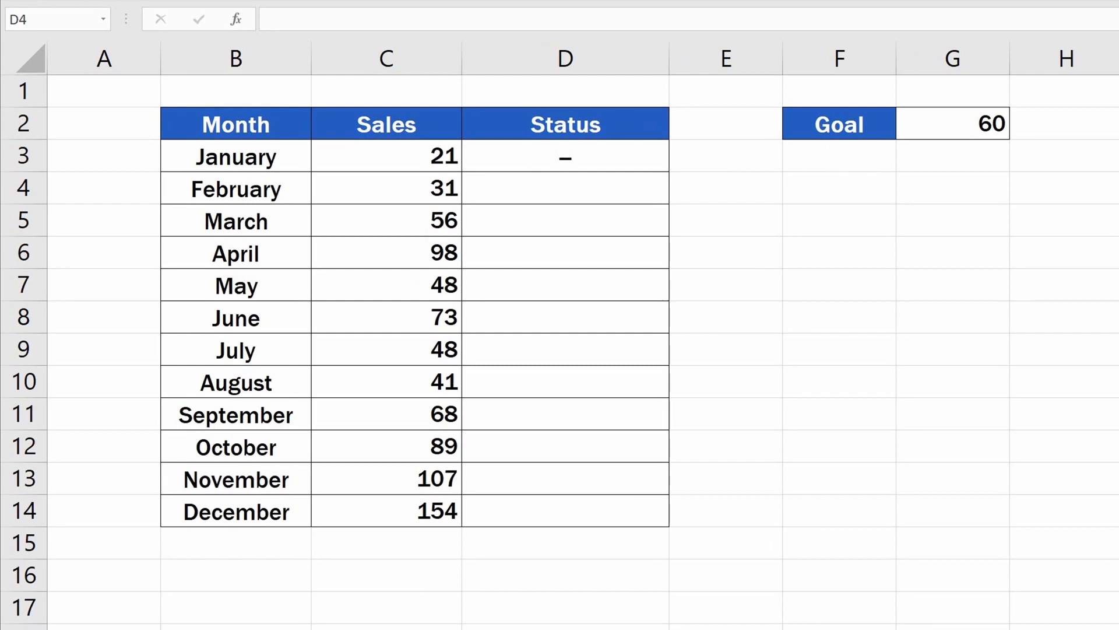
Copy the D3 formula down the Status column through D14
{"action": "left_click", "coordinate": [646, 153]}
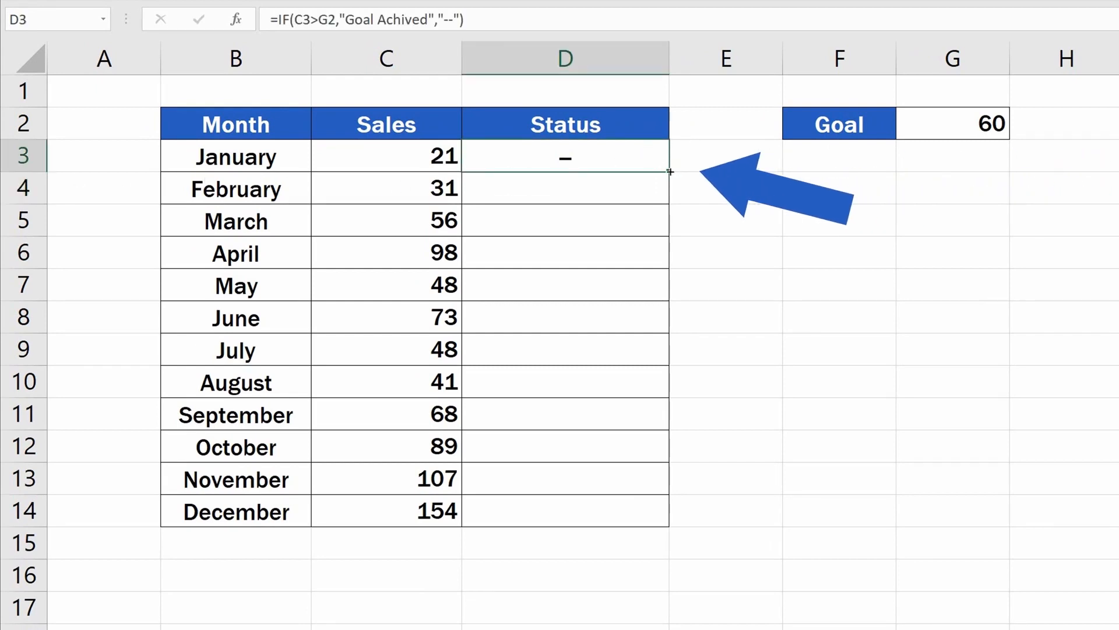
{"action": "left_click_drag", "start_coordinate": [670, 172], "coordinate": [679, 523]}
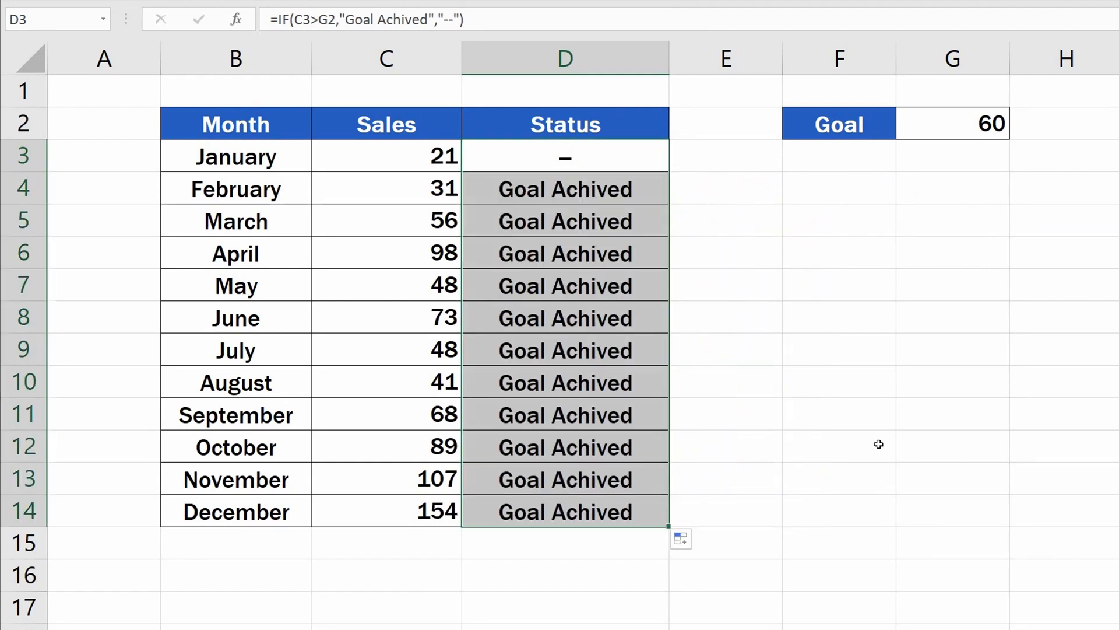
{"action": "left_click", "coordinate": [853, 437]}
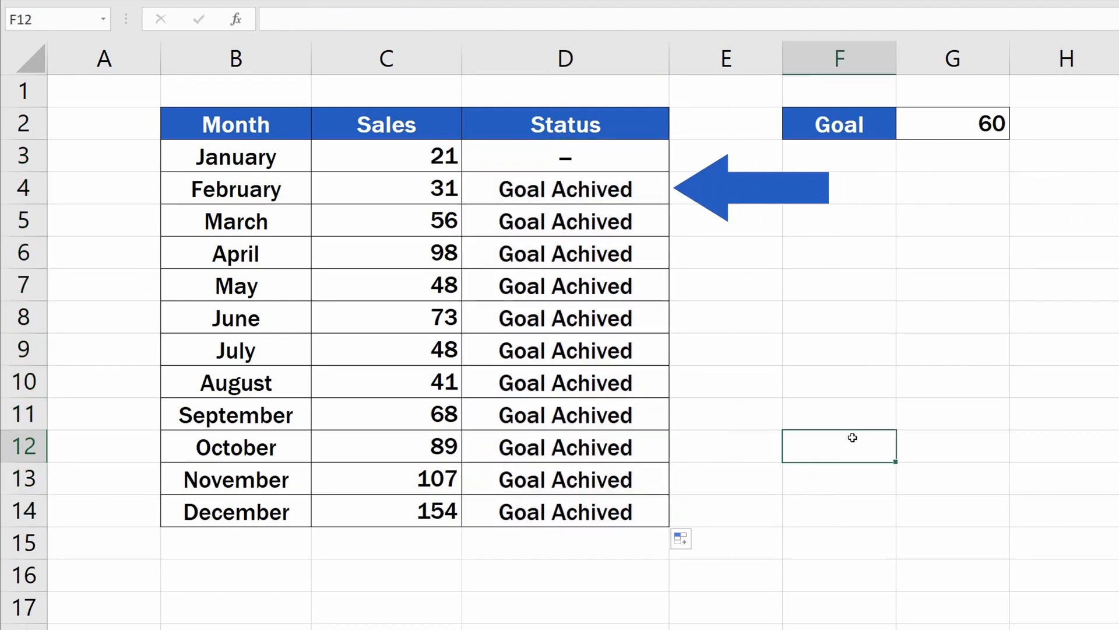
Check the formulas of the copied Status cells in D4 and D5
{"action": "left_click", "coordinate": [611, 189]}
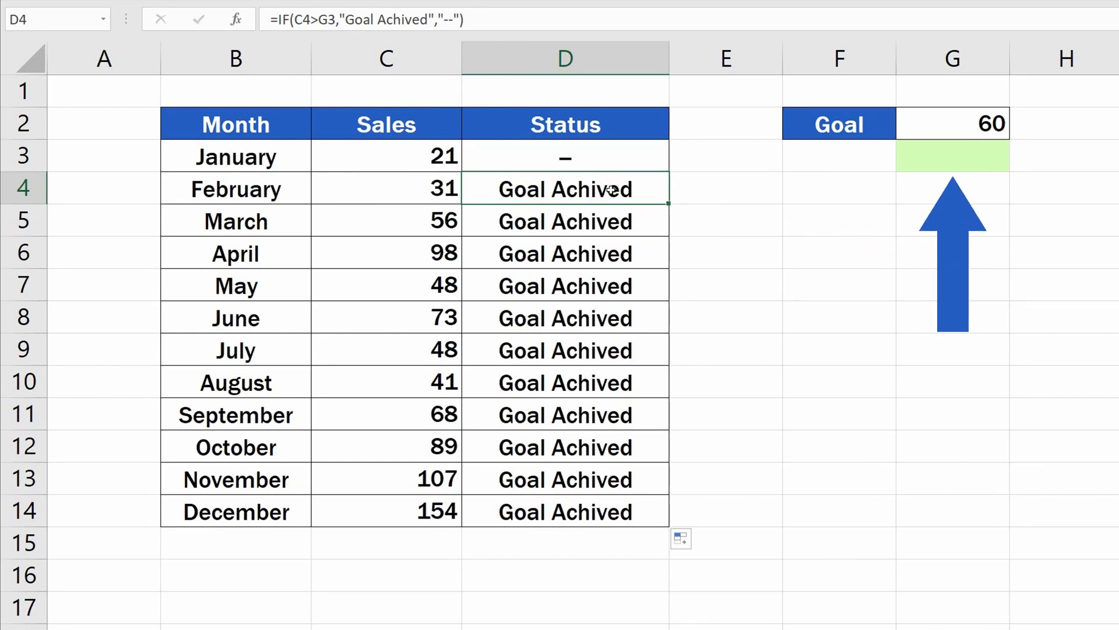
{"action": "key", "text": "Down"}
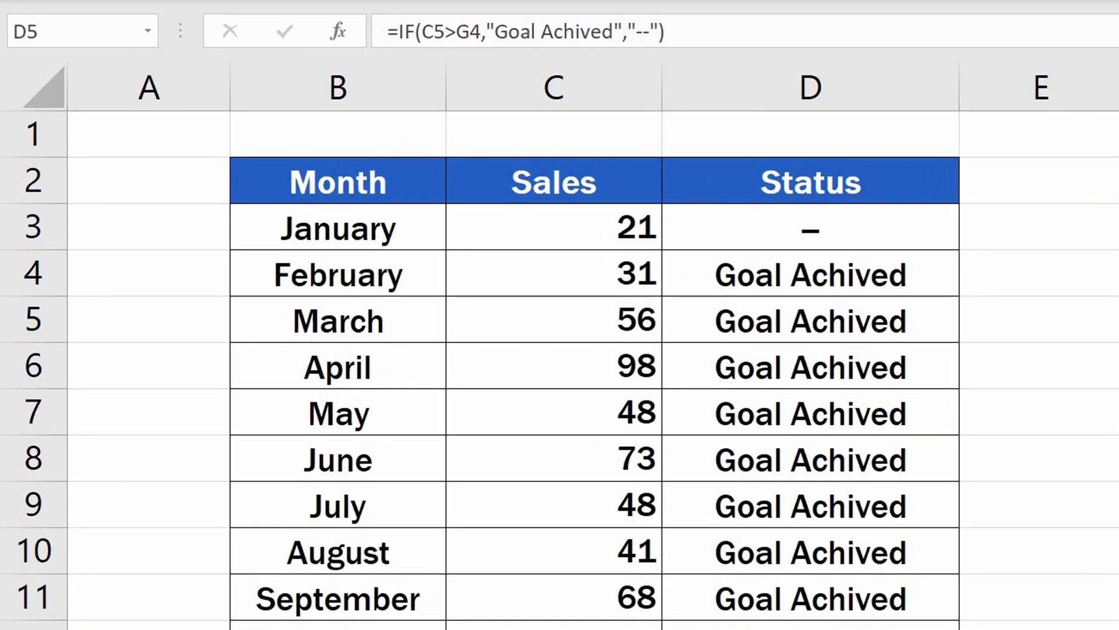
Edit the D3 formula to make the G2 goal reference absolute ($G$2)
{"action": "left_click", "coordinate": [866, 228]}
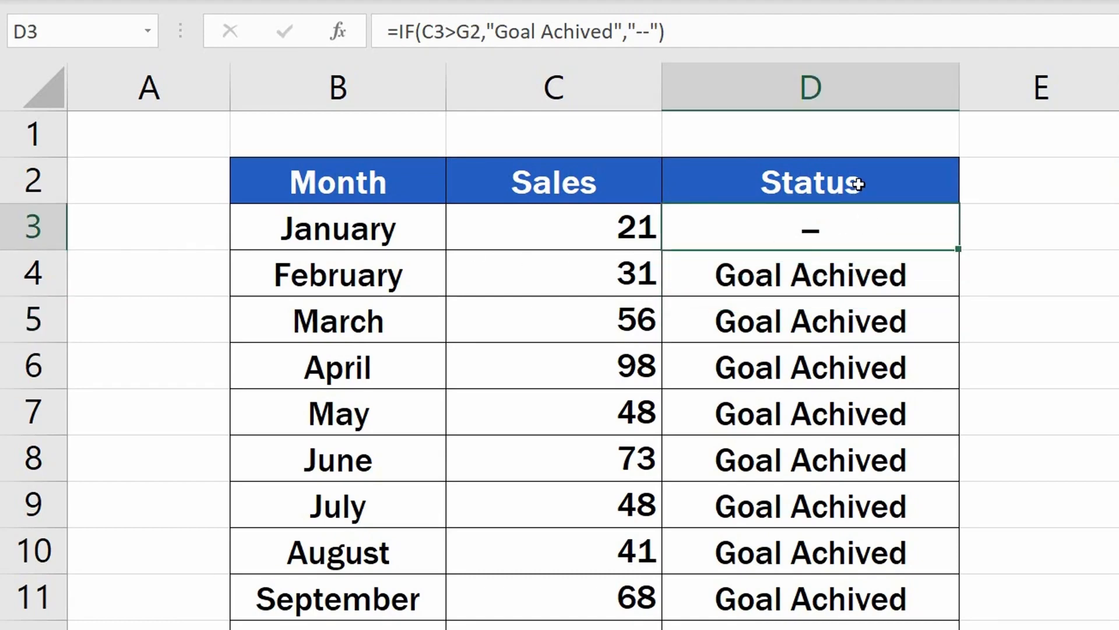
{"action": "left_click", "coordinate": [471, 24]}
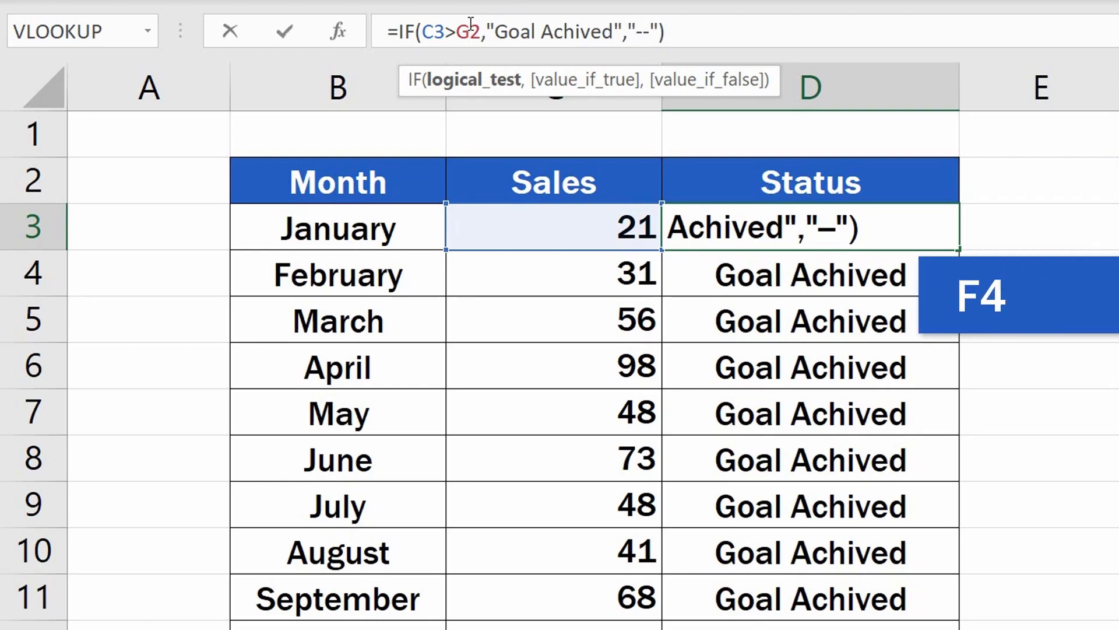
{"action": "key", "text": "F4"}
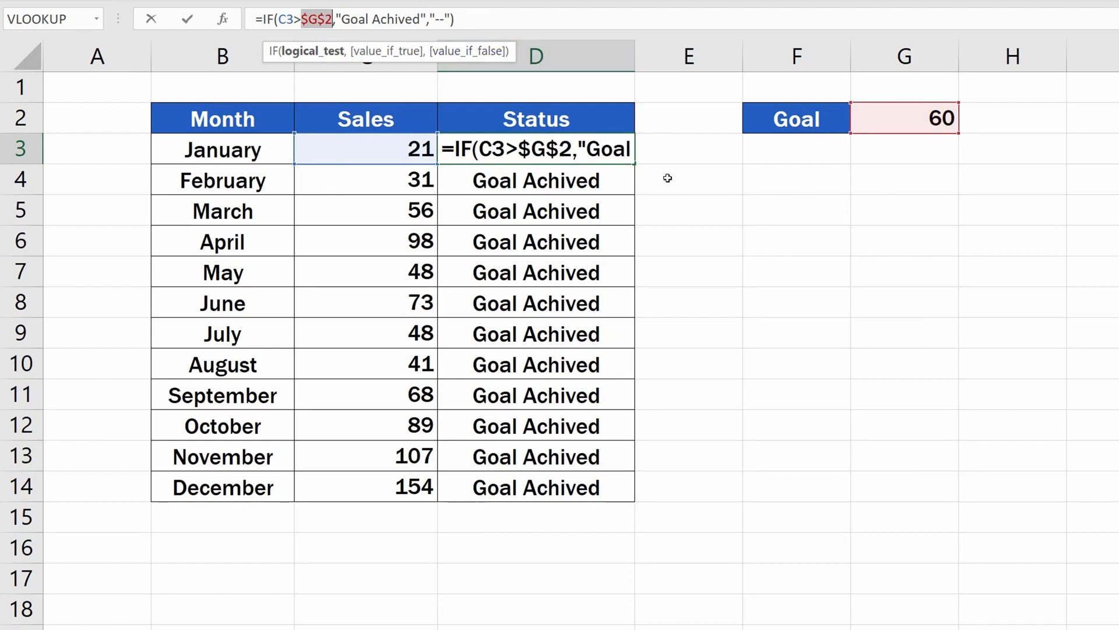
{"action": "key", "text": "Return"}
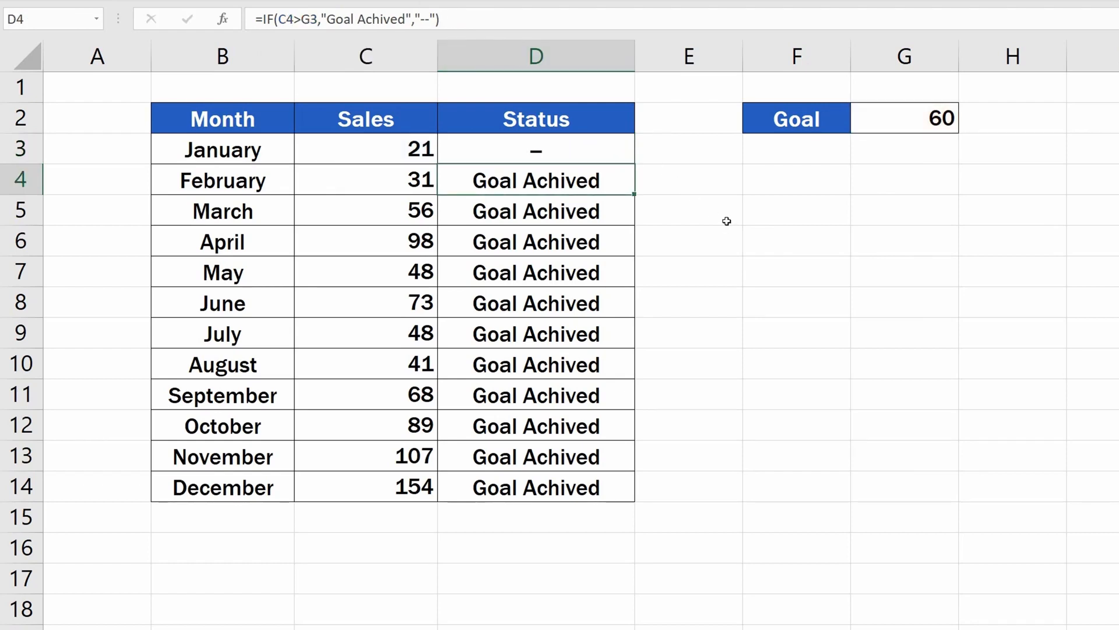
Copy the updated D3 formula down the Status column through D14
{"action": "left_click", "coordinate": [627, 150]}
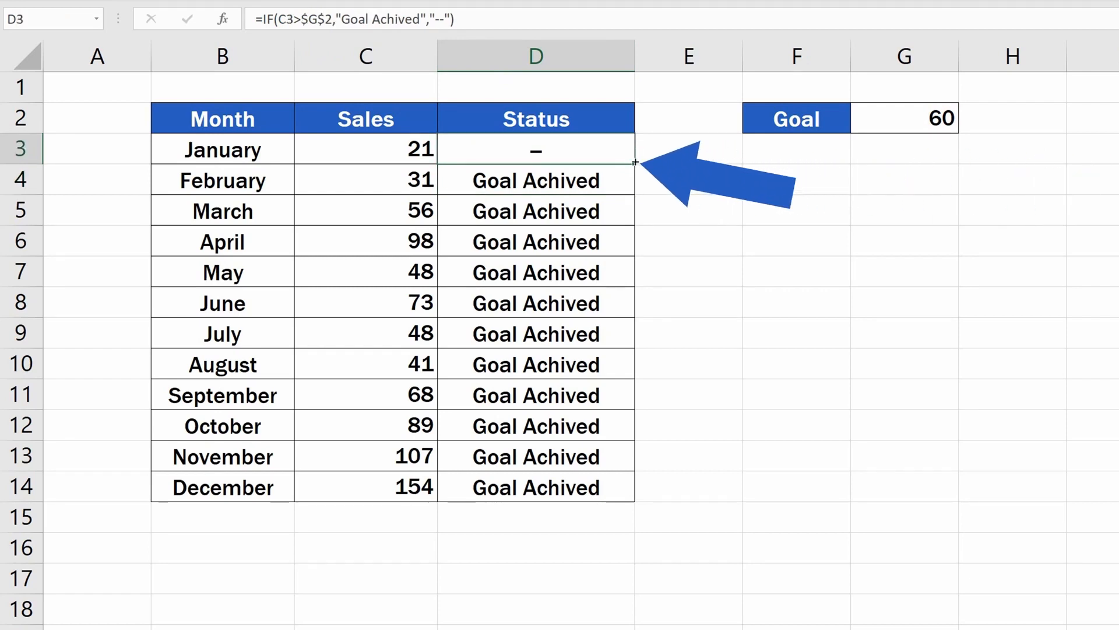
{"action": "left_click_drag", "start_coordinate": [634, 164], "coordinate": [637, 494]}
{"action": "left_click", "coordinate": [735, 422]}
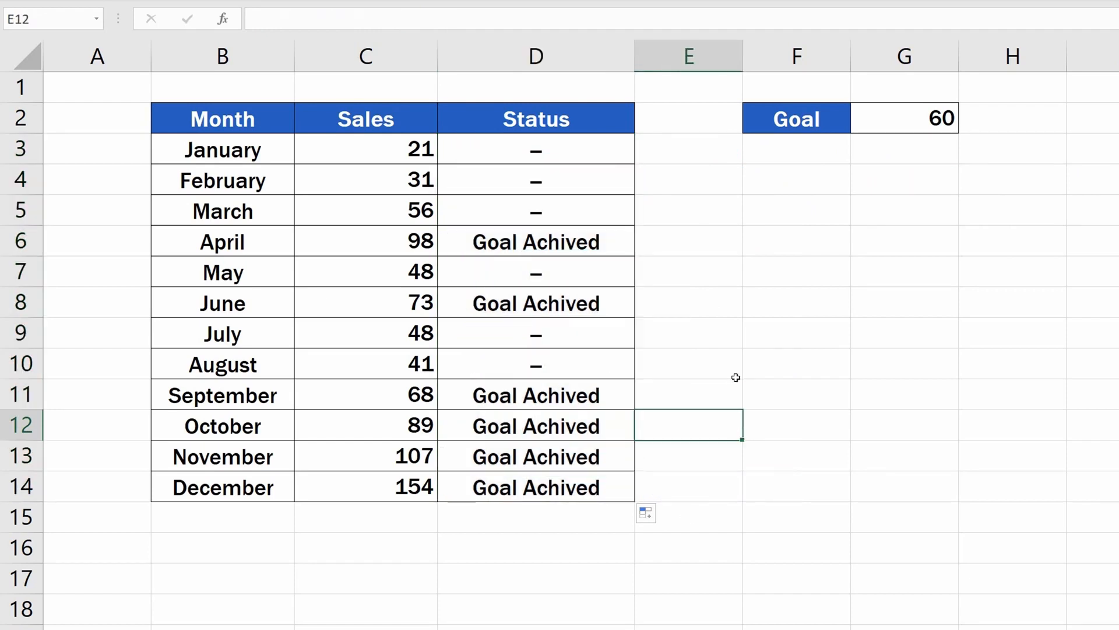
Check the formulas in several Status cells for the fixed goal reference
{"action": "left_click", "coordinate": [612, 281]}
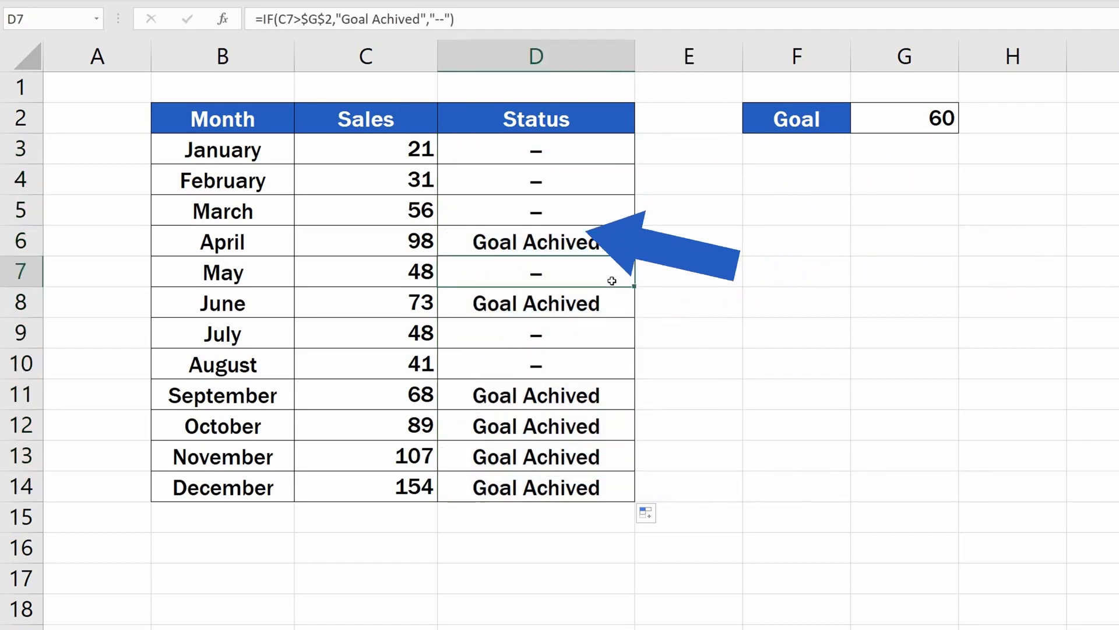
{"action": "left_click", "coordinate": [606, 363]}
{"action": "left_click", "coordinate": [601, 422]}
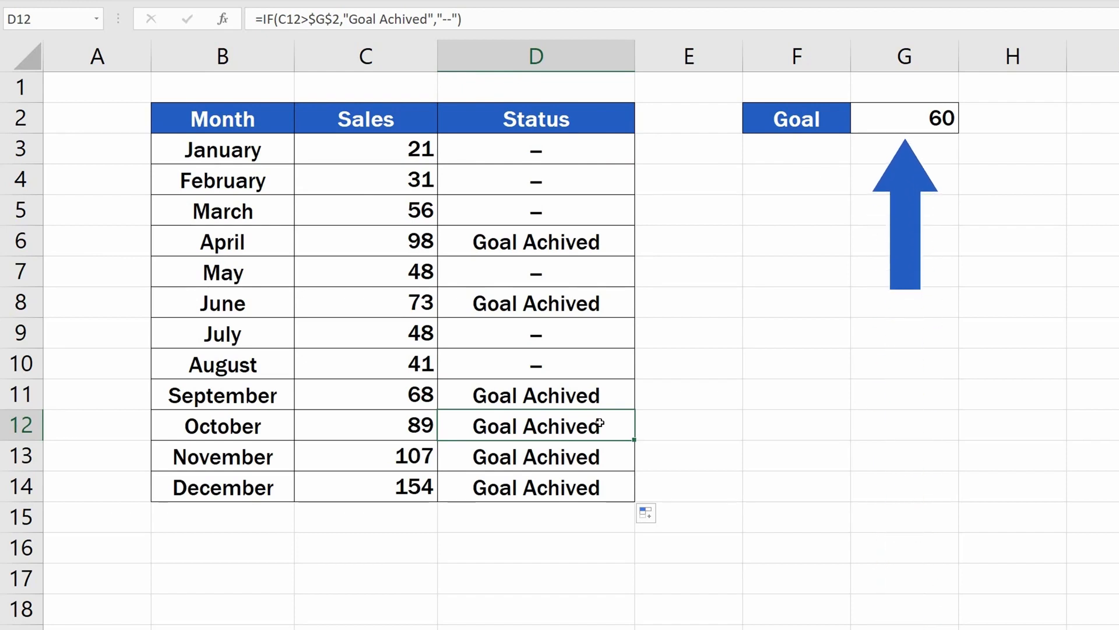
Change the goal value in G2 to 35
{"action": "left_click", "coordinate": [904, 119]}
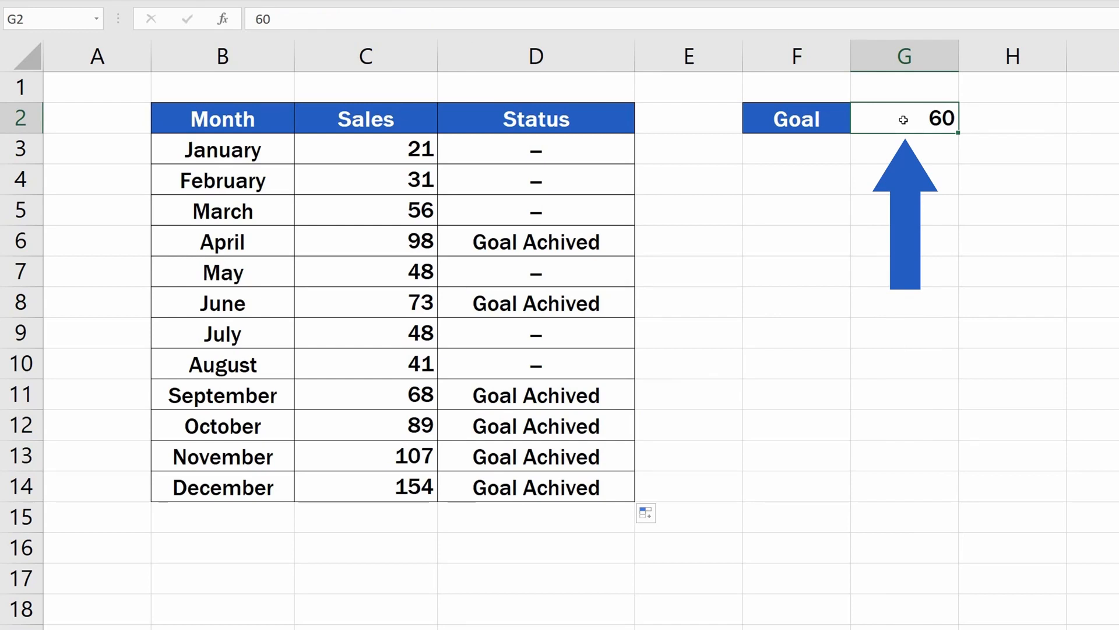
{"action": "type", "text": "35"}
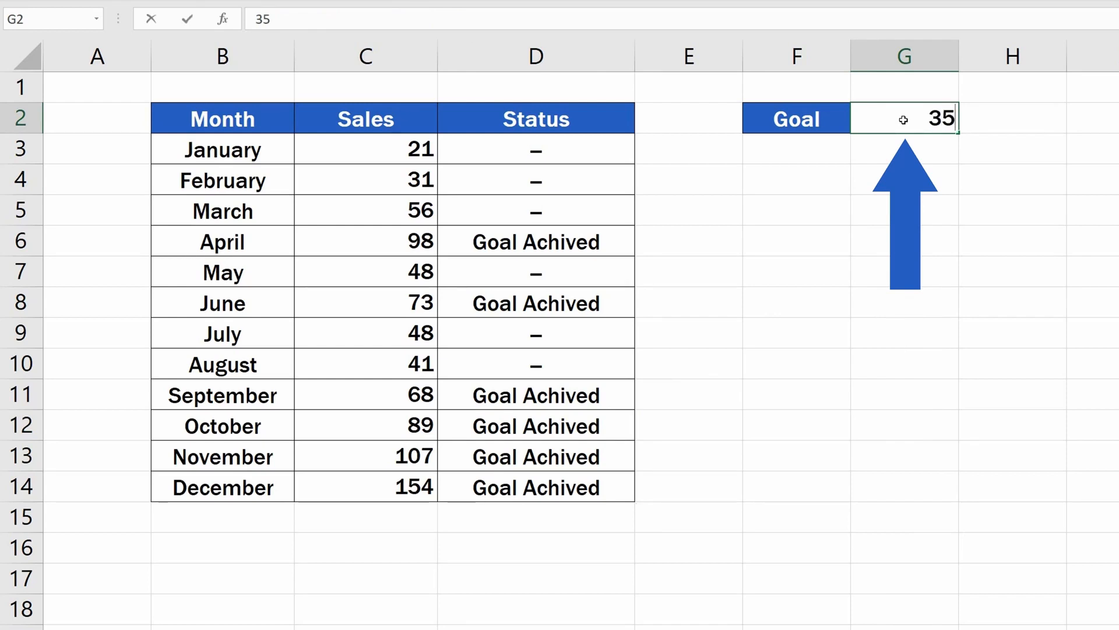
{"action": "key", "text": "Return"}
Change the goal value in G2 to 75
{"action": "left_click", "coordinate": [901, 120]}
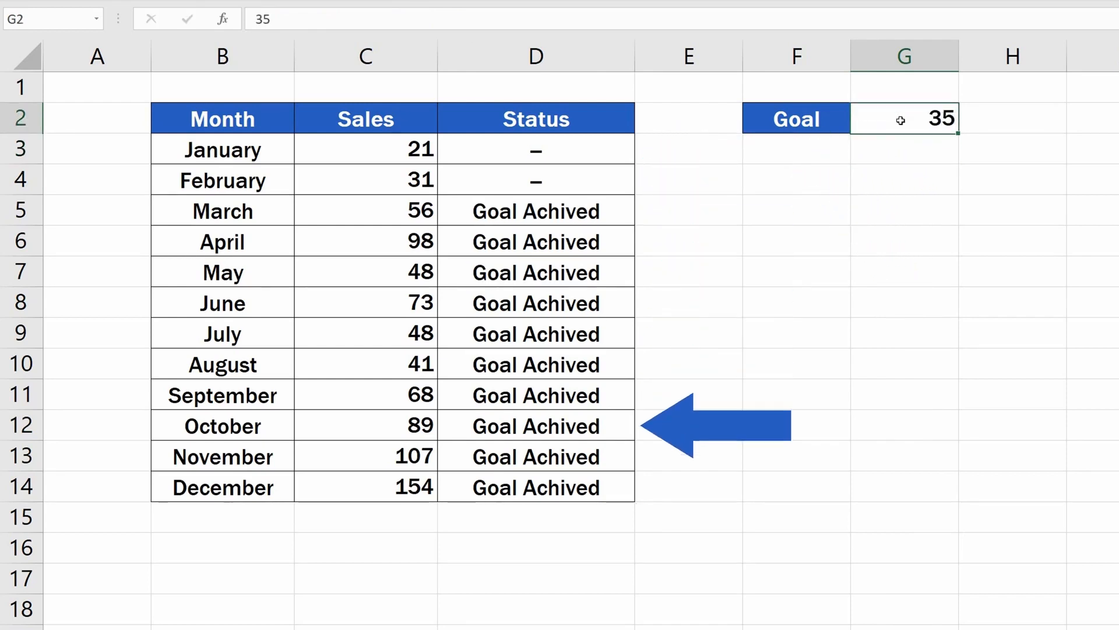
{"action": "type", "text": "75"}
{"action": "key", "text": "Return"}
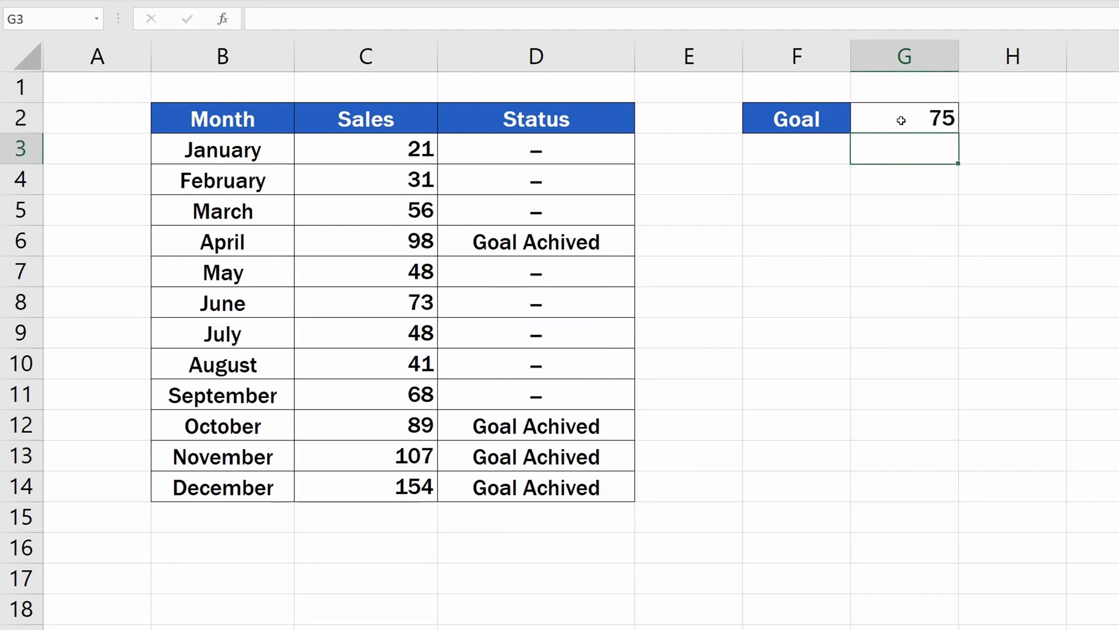